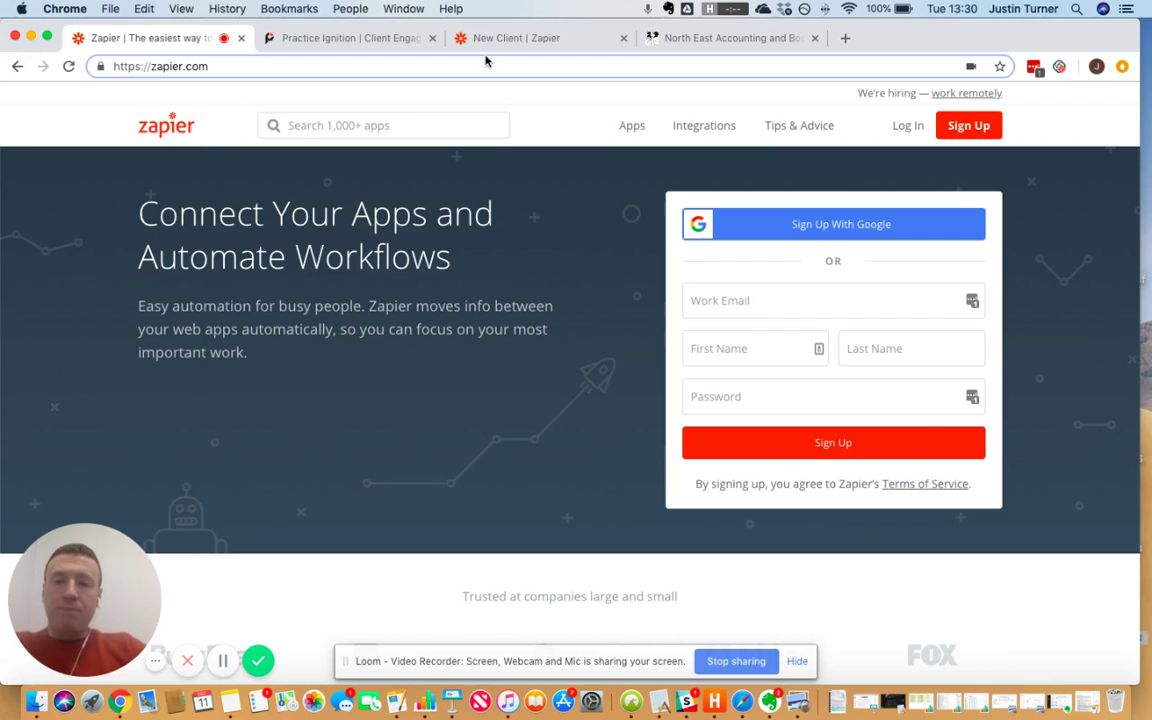
- Switch to the Practice Ignition tab, leaving the New Client zap in the neighbouring tab
{"action": "left_click", "coordinate": [350, 39]}
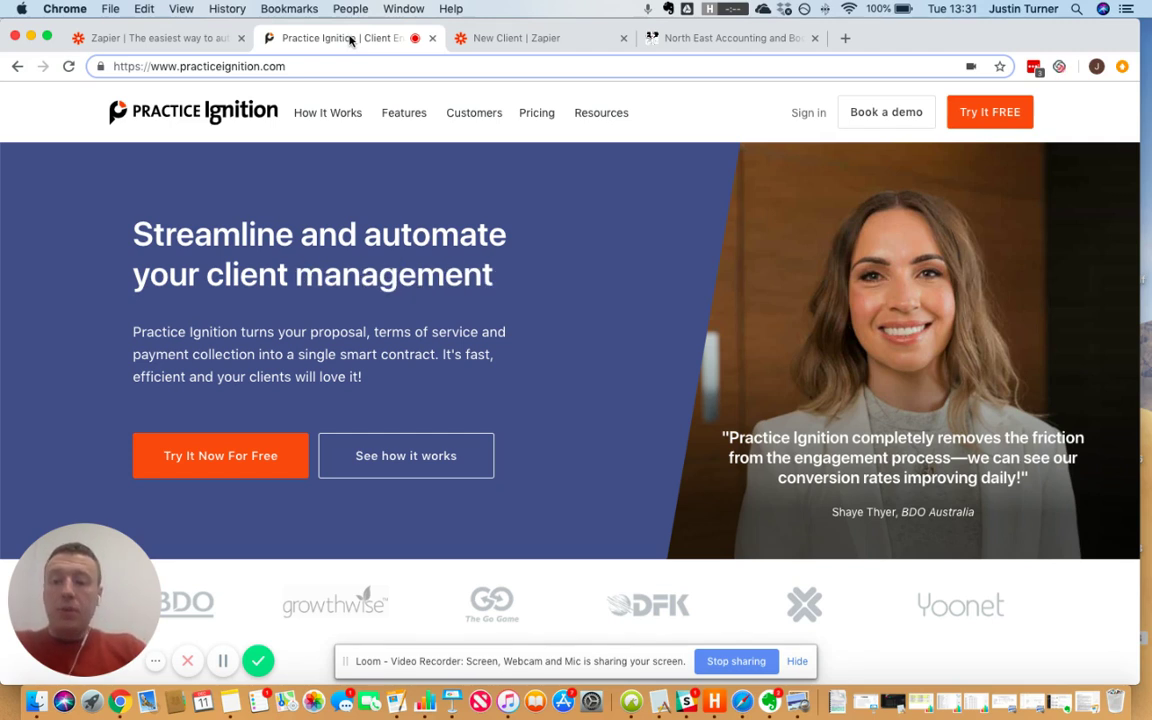
- Return to the New Client zap editor to confirm it is switched on with its trigger, filter and action
{"action": "left_click", "coordinate": [481, 38]}
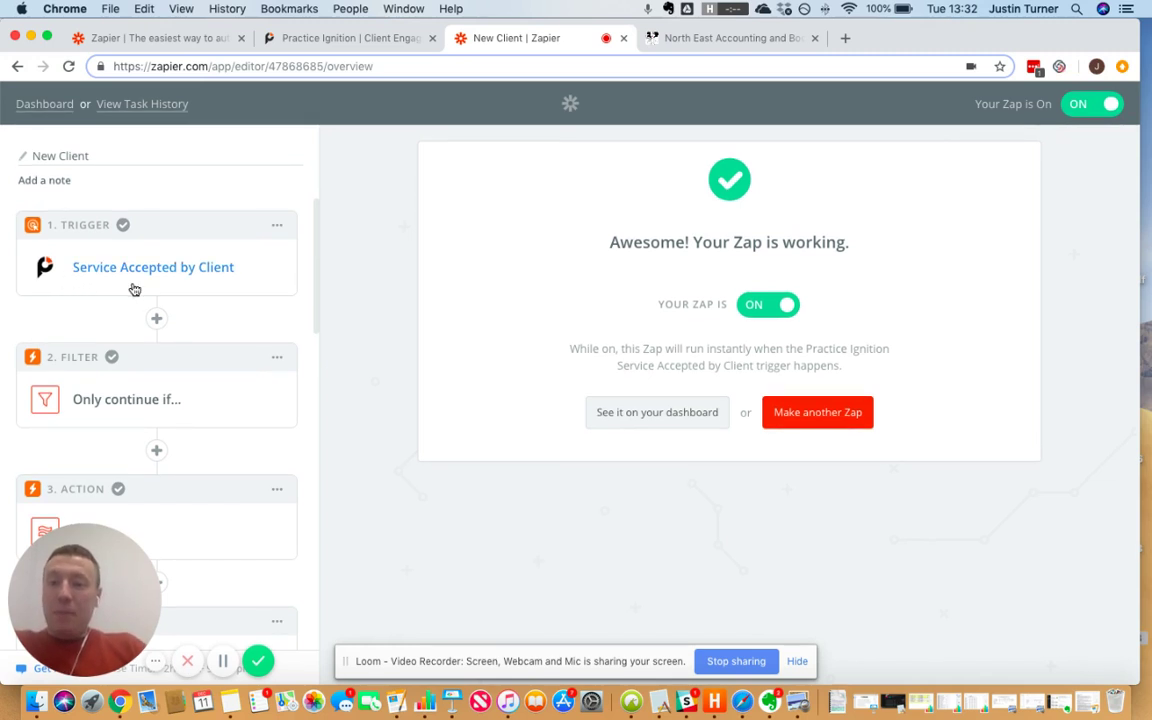
{"action": "scroll", "coordinate": [226, 300], "scroll_direction": "down", "scroll_amount": 2}
{"action": "scroll", "coordinate": [226, 300], "scroll_direction": "up", "scroll_amount": 2}
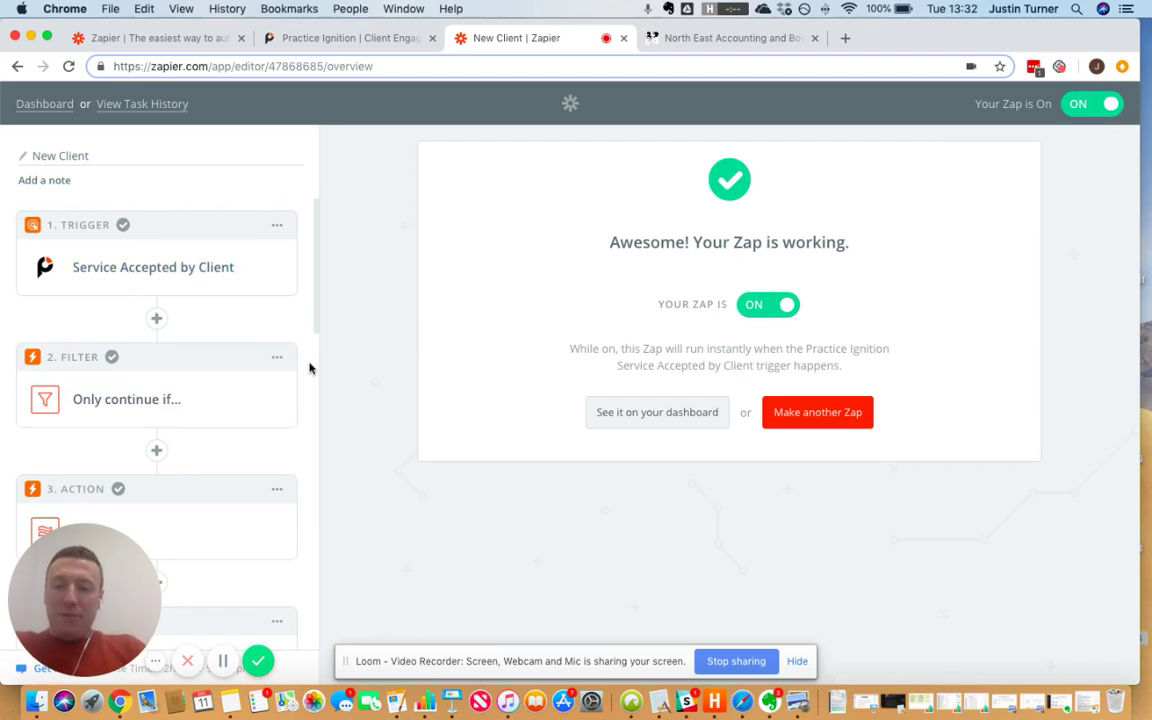
- Scroll the steps panel past Filter, Text and Delay For to Send Channel Message and Add/Update Subscriber
{"action": "scroll", "coordinate": [309, 365], "scroll_direction": "down", "scroll_amount": 2}
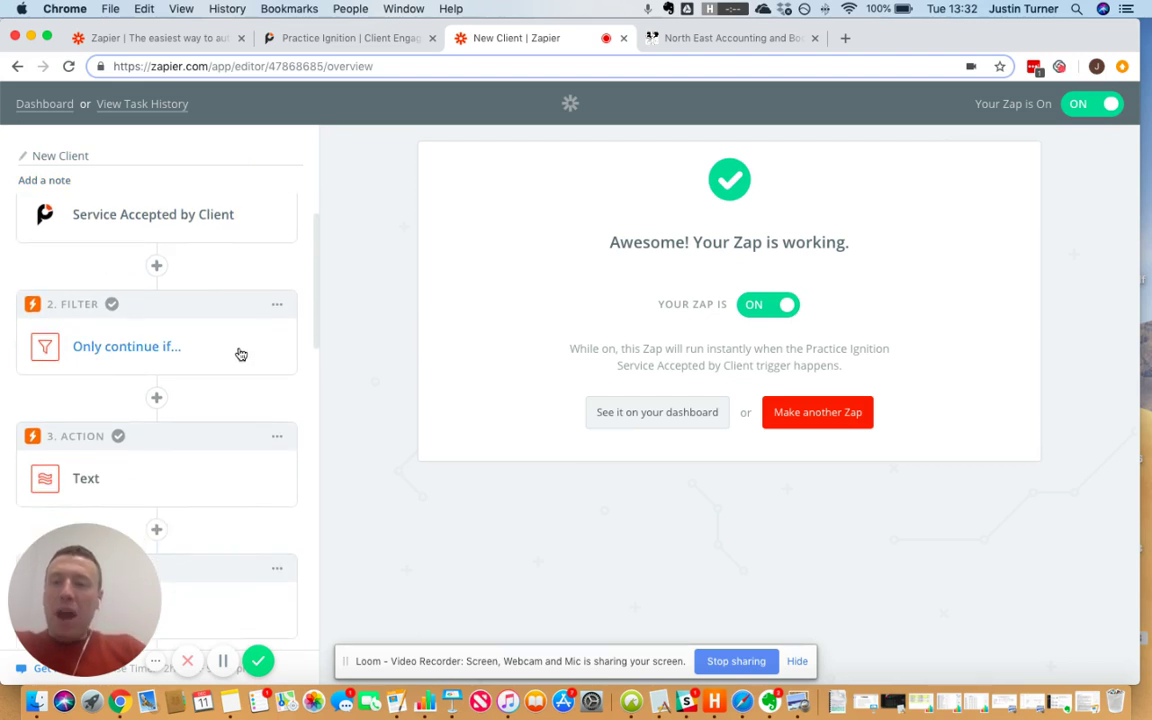
{"action": "scroll", "coordinate": [244, 350], "scroll_direction": "down", "scroll_amount": 1}
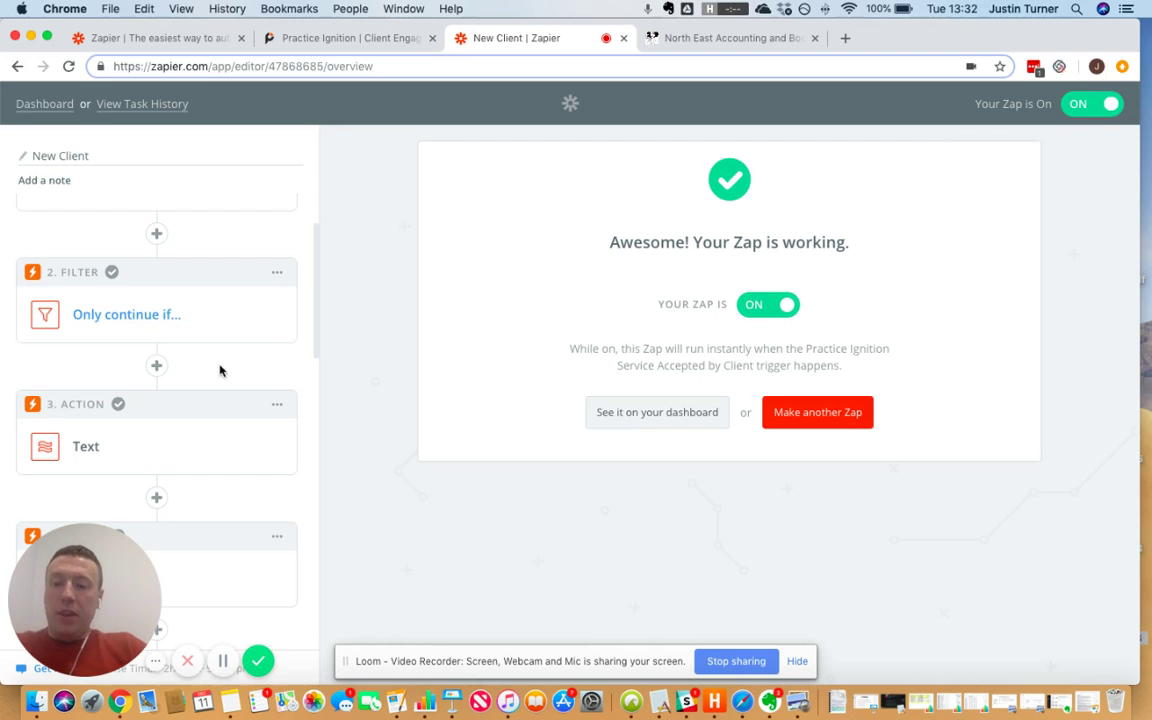
{"action": "scroll", "coordinate": [251, 422], "scroll_direction": "down", "scroll_amount": 4}
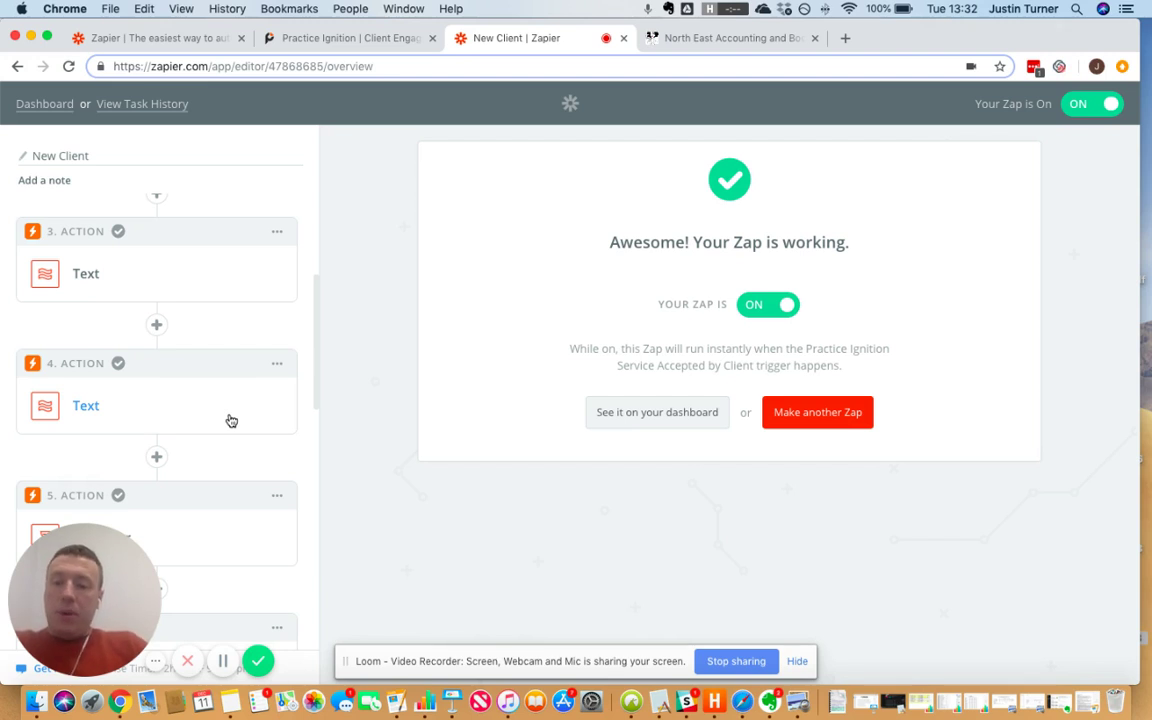
{"action": "scroll", "coordinate": [231, 421], "scroll_direction": "down", "scroll_amount": 3}
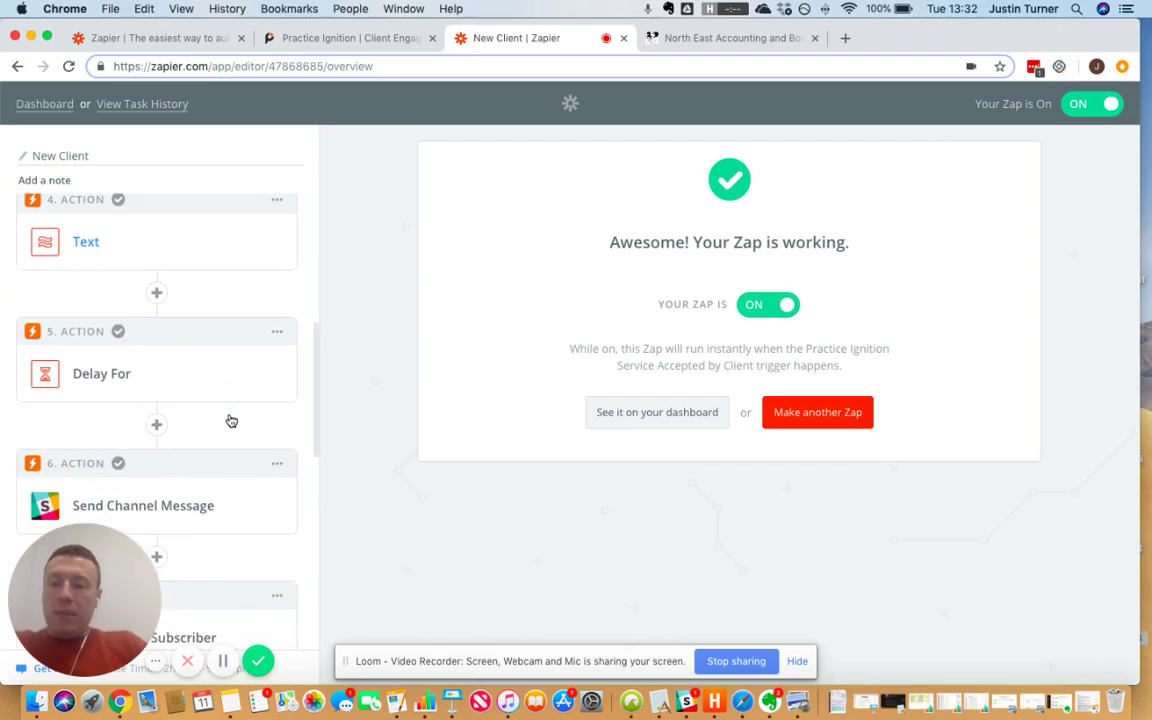
{"action": "scroll", "coordinate": [231, 421], "scroll_direction": "down", "scroll_amount": 1}
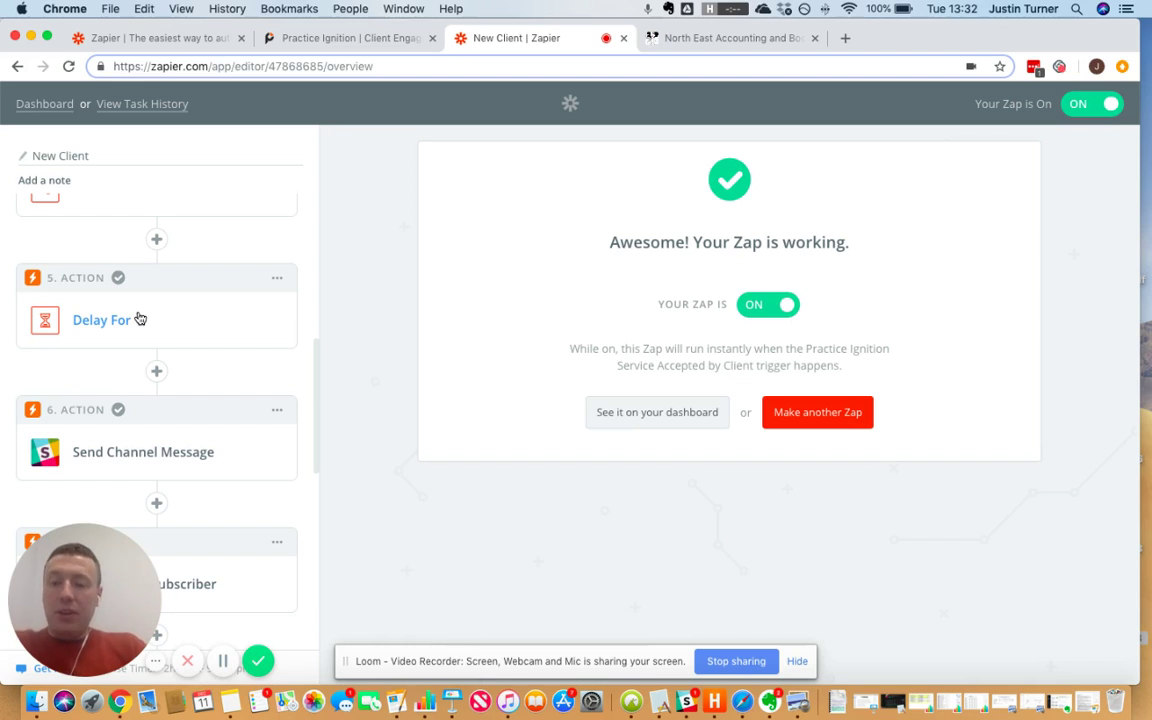
{"action": "scroll", "coordinate": [203, 386], "scroll_direction": "down", "scroll_amount": 3}
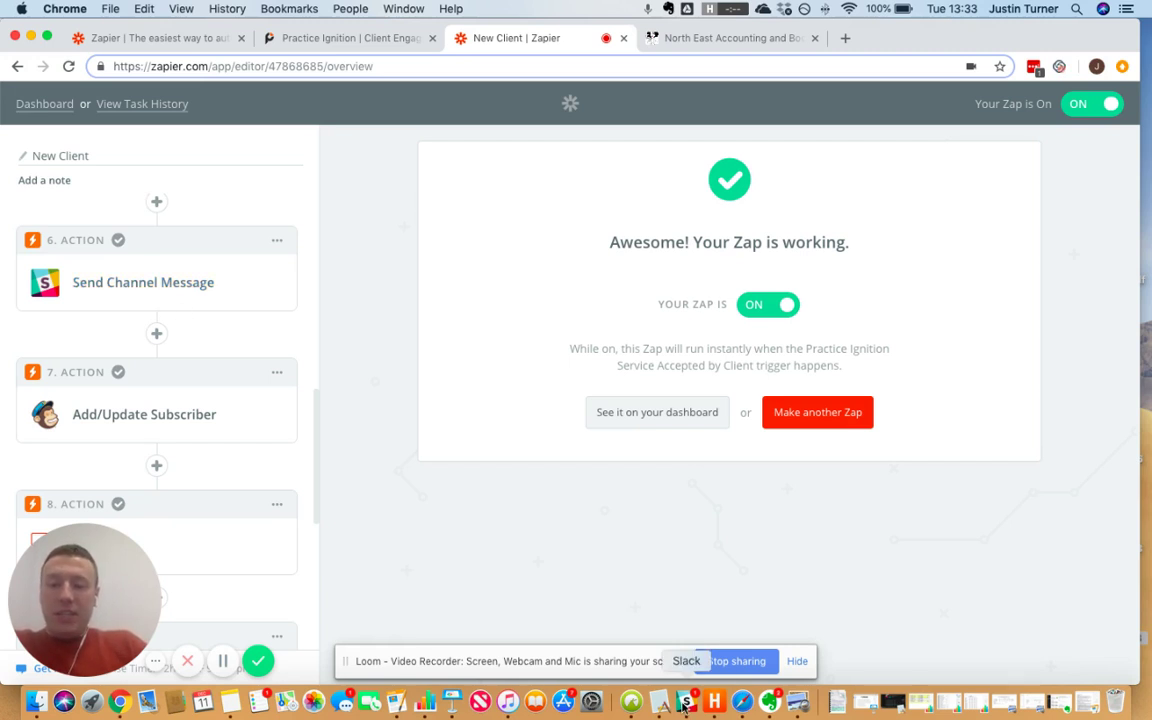
{"action": "left_click", "coordinate": [686, 704]}
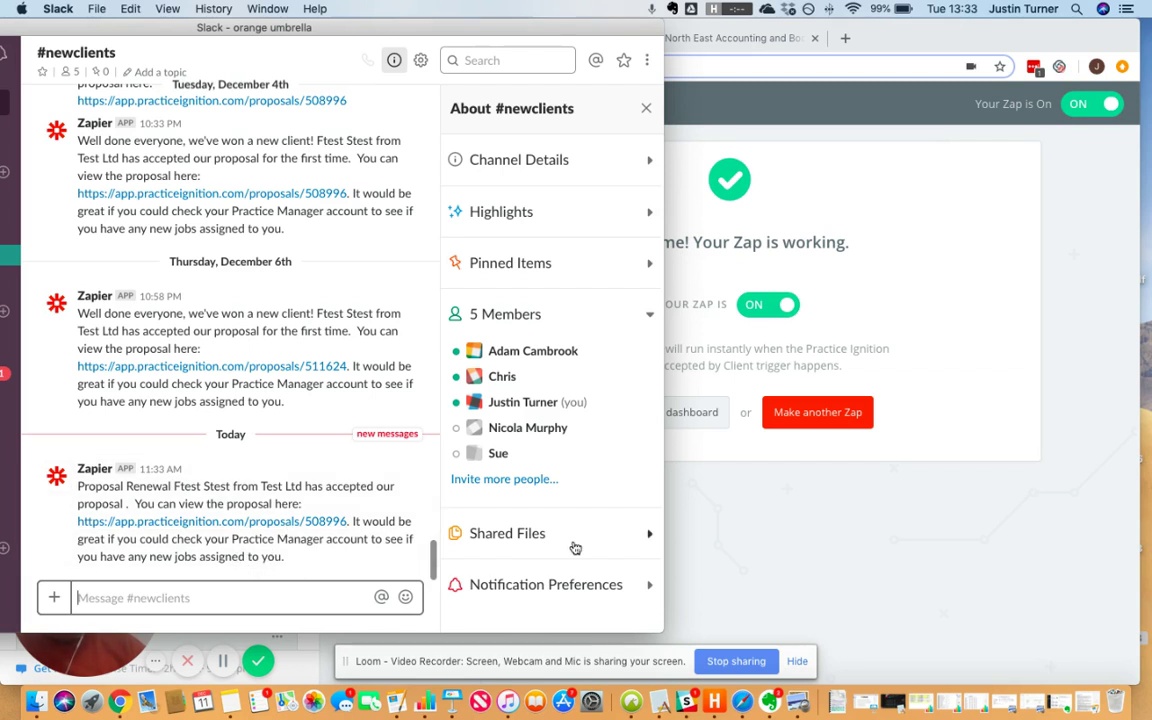
{"action": "left_click", "coordinate": [812, 526]}
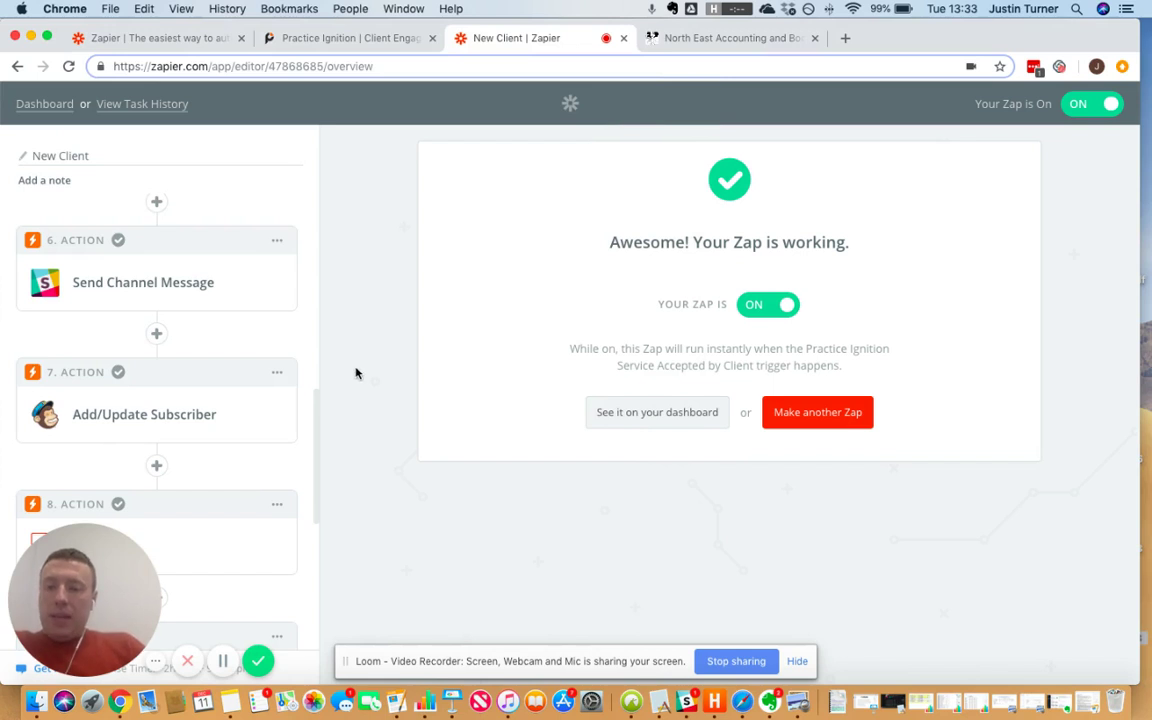
- Scroll the zap's step list down past Delay For to step 11, Unsubscribe Email
{"action": "scroll", "coordinate": [318, 351], "scroll_direction": "down", "scroll_amount": 3}
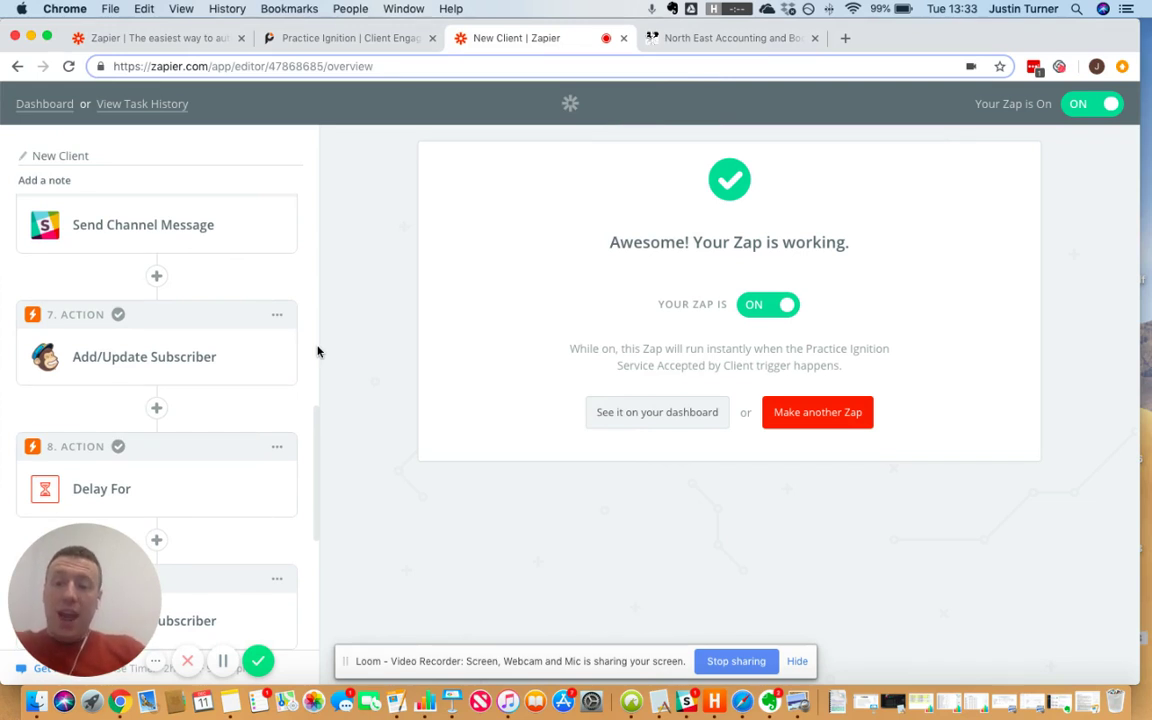
{"action": "scroll", "coordinate": [297, 359], "scroll_direction": "down", "scroll_amount": 2}
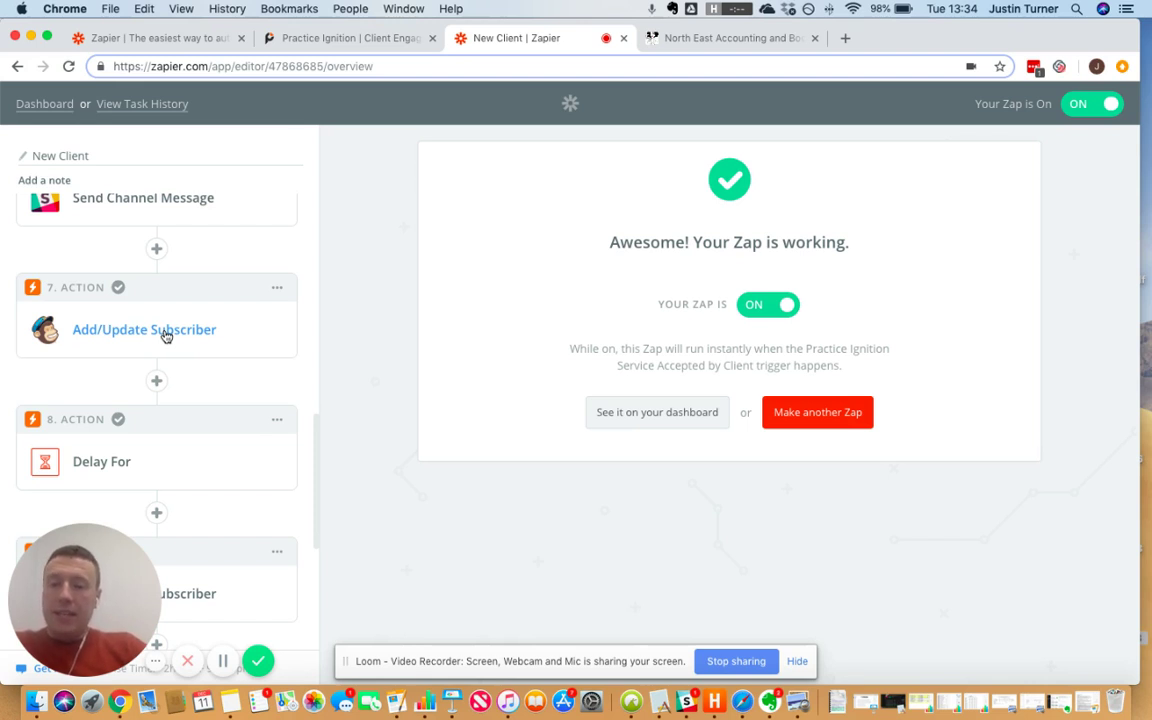
{"action": "scroll", "coordinate": [166, 336], "scroll_direction": "down", "scroll_amount": 2}
{"action": "scroll", "coordinate": [213, 290], "scroll_direction": "up", "scroll_amount": 1}
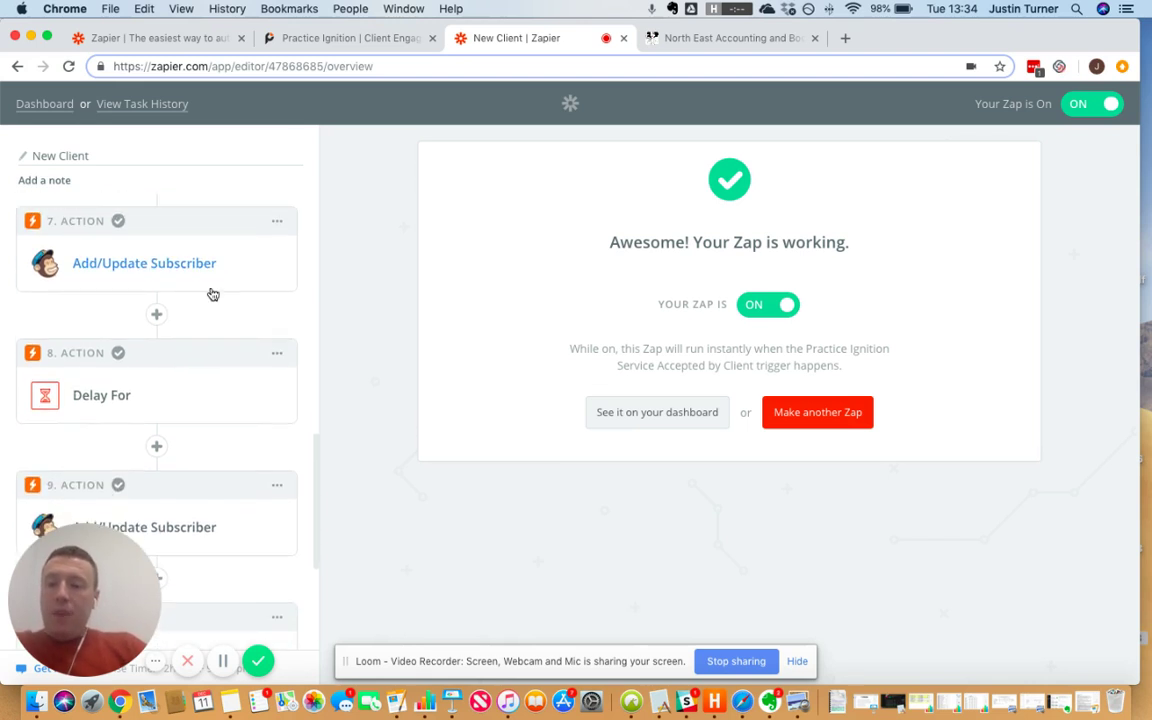
{"action": "scroll", "coordinate": [220, 437], "scroll_direction": "down", "scroll_amount": 2}
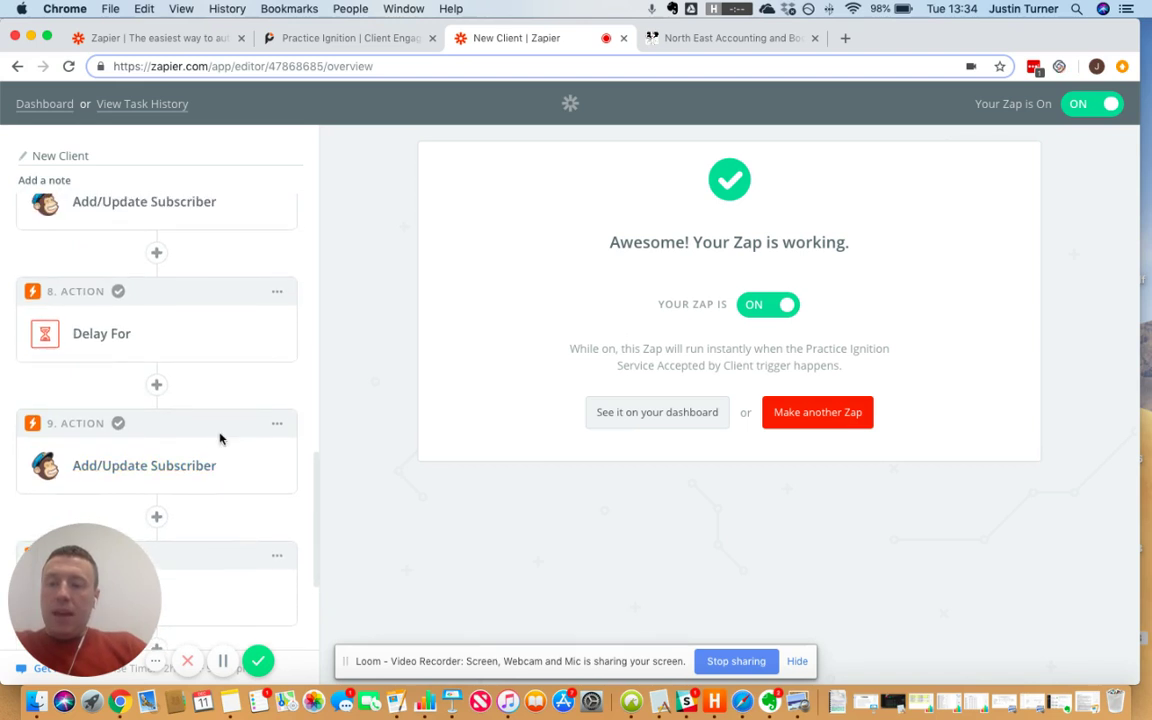
{"action": "scroll", "coordinate": [220, 437], "scroll_direction": "up", "scroll_amount": 1}
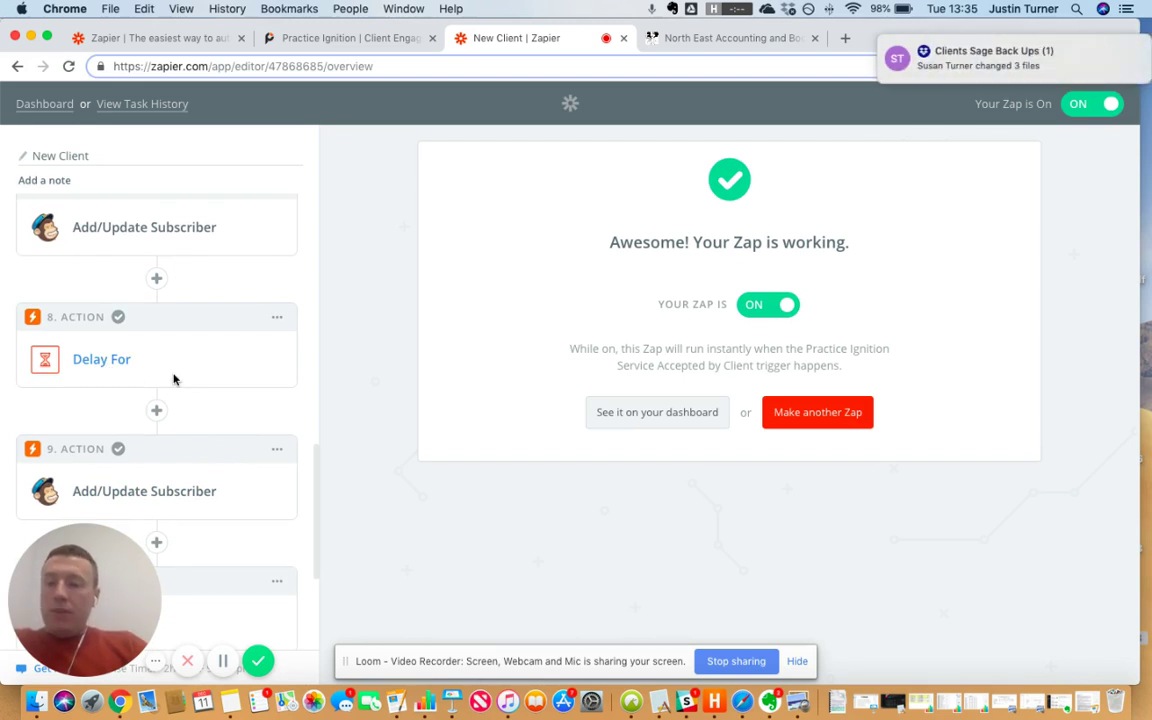
{"action": "scroll", "coordinate": [172, 378], "scroll_direction": "down", "scroll_amount": 1}
{"action": "scroll", "coordinate": [264, 483], "scroll_direction": "down", "scroll_amount": 2}
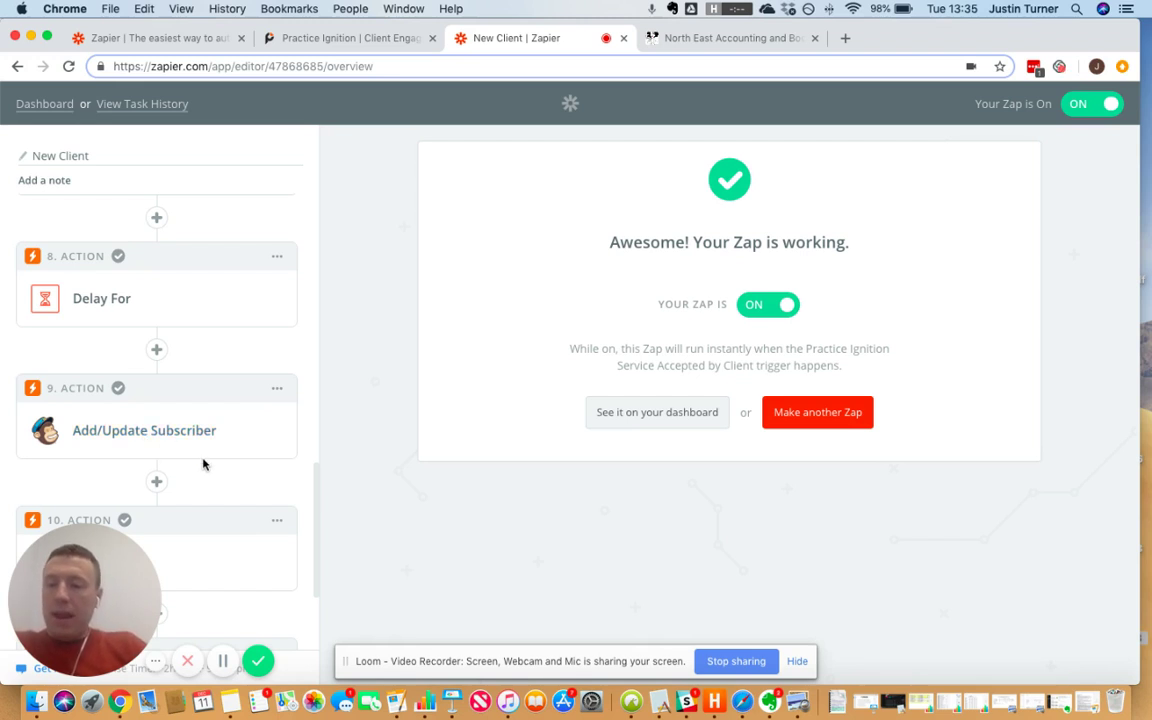
{"action": "scroll", "coordinate": [205, 463], "scroll_direction": "down", "scroll_amount": 2}
{"action": "scroll", "coordinate": [203, 463], "scroll_direction": "down", "scroll_amount": 2}
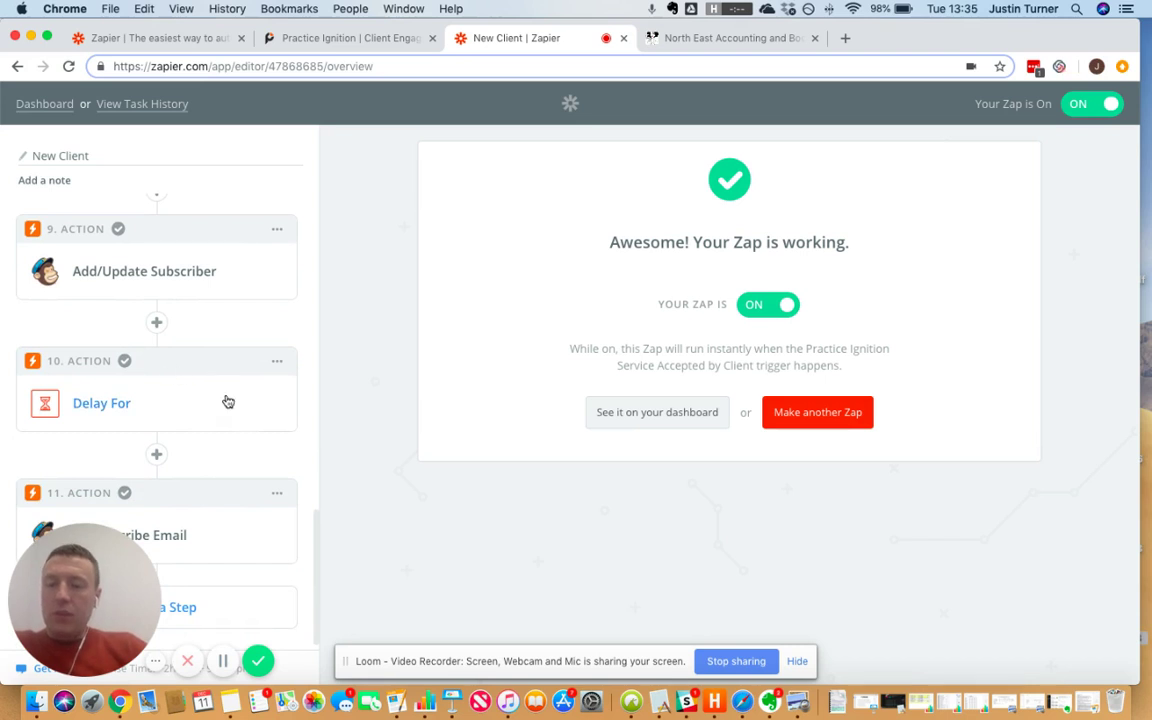
{"action": "scroll", "coordinate": [237, 442], "scroll_direction": "down", "scroll_amount": 1}
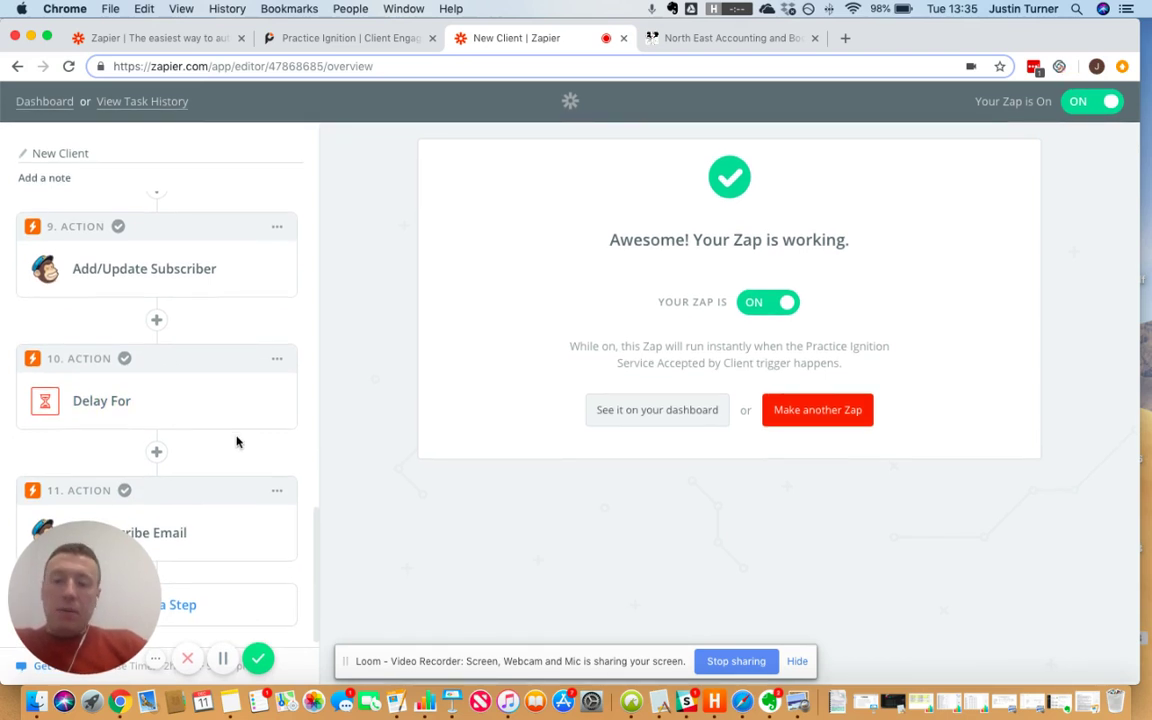
{"action": "scroll", "coordinate": [230, 442], "scroll_direction": "up", "scroll_amount": 1}
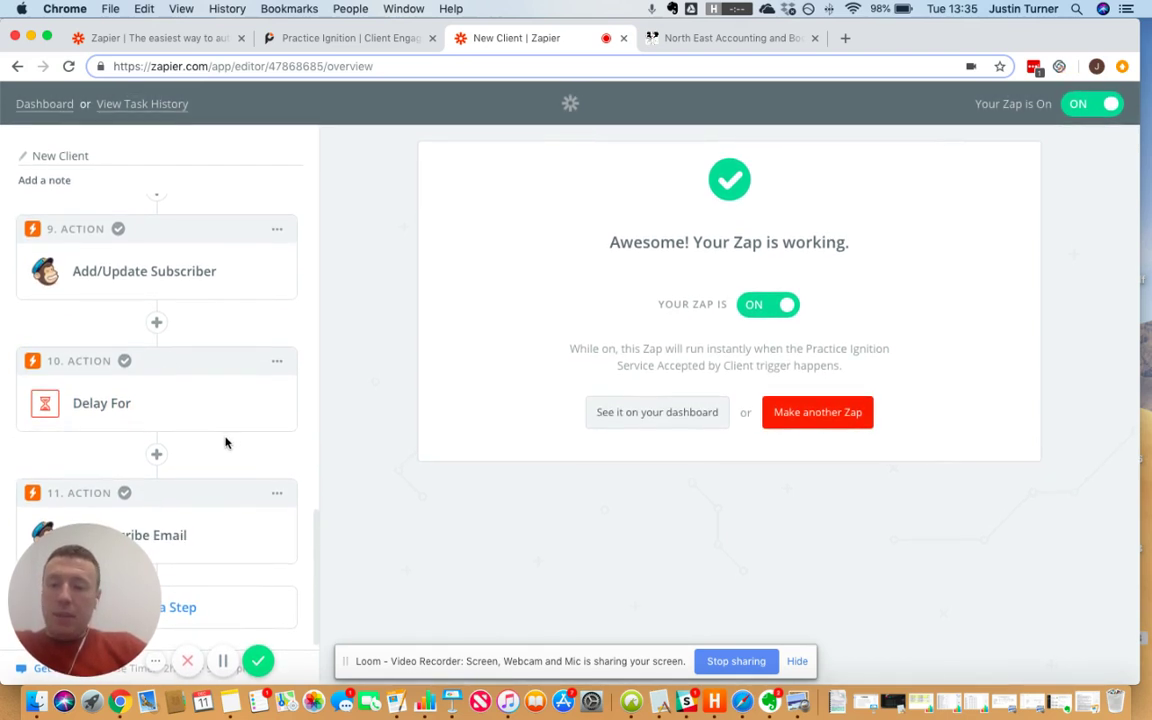
{"action": "left_click_drag", "start_coordinate": [141, 607], "coordinate": [232, 571]}
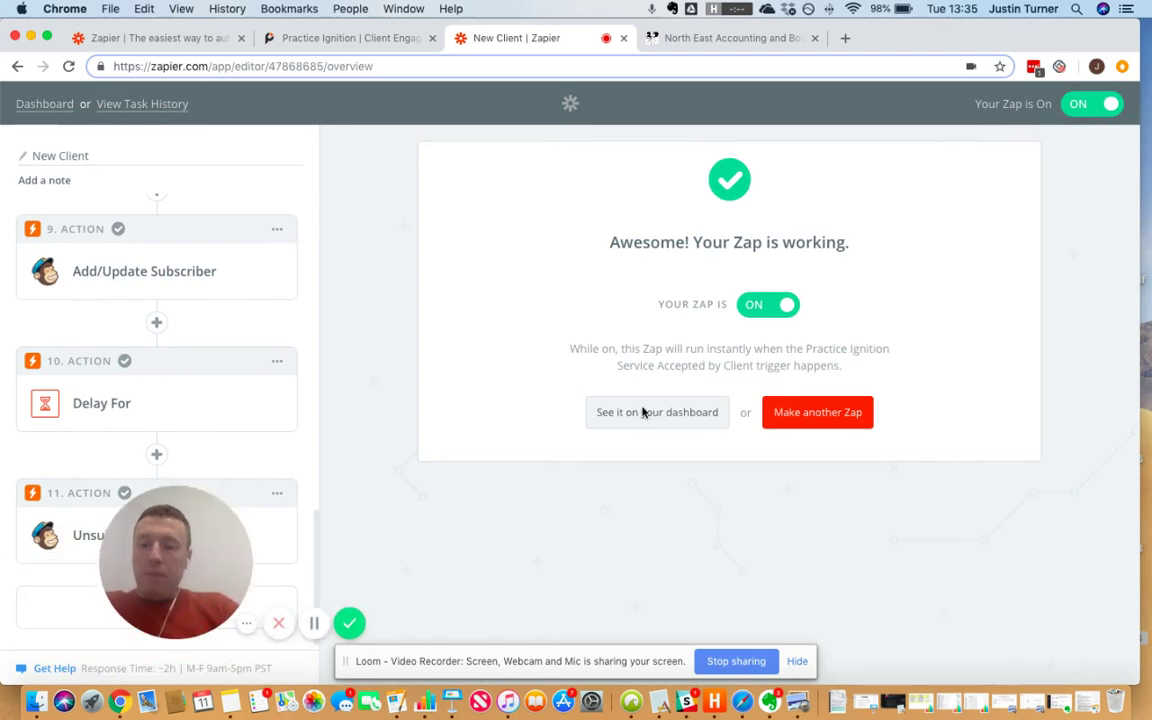
{"action": "scroll", "coordinate": [256, 457], "scroll_direction": "up", "scroll_amount": 10}
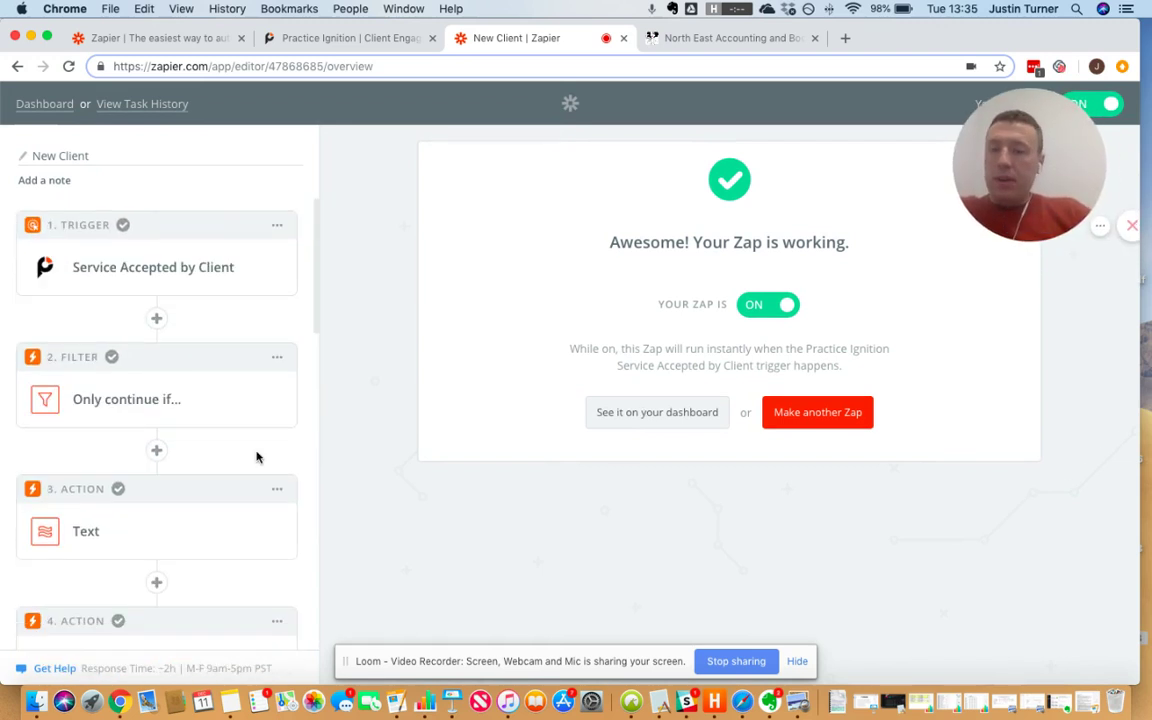
{"action": "scroll", "coordinate": [175, 489], "scroll_direction": "down", "scroll_amount": 10}
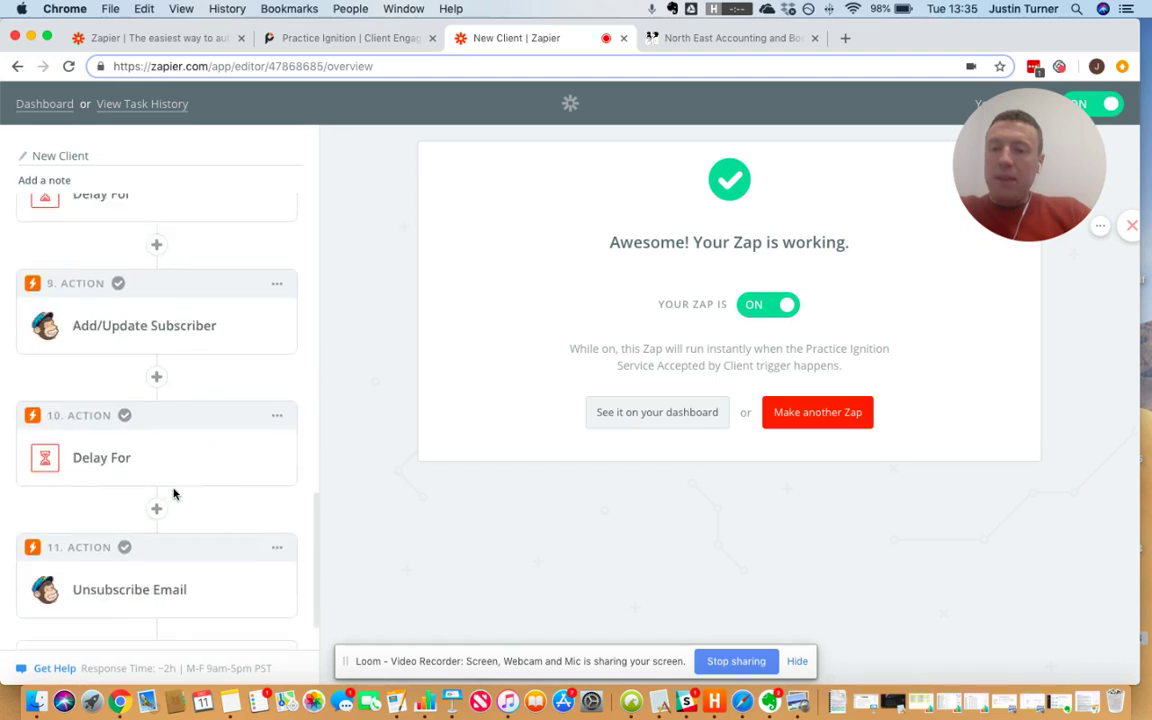
{"action": "scroll", "coordinate": [173, 493], "scroll_direction": "down", "scroll_amount": 2}
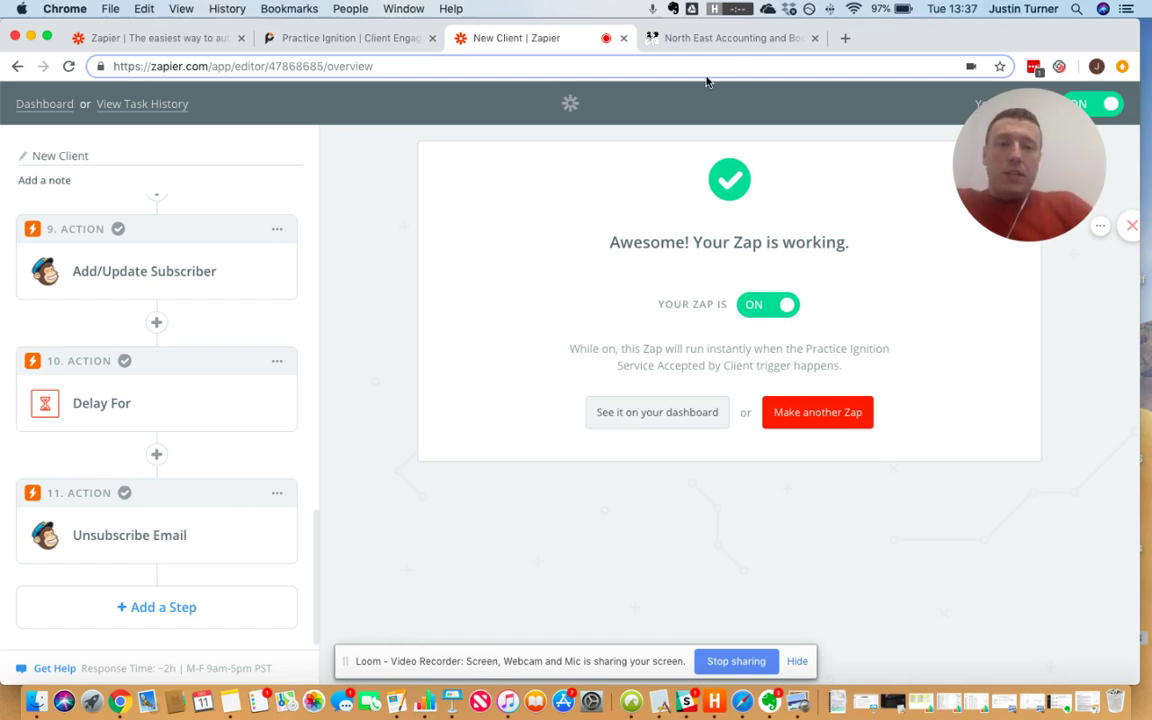
- Open Orange Umbrella's Book an Appointment page and browse its six appointment types
{"action": "left_click", "coordinate": [703, 40]}
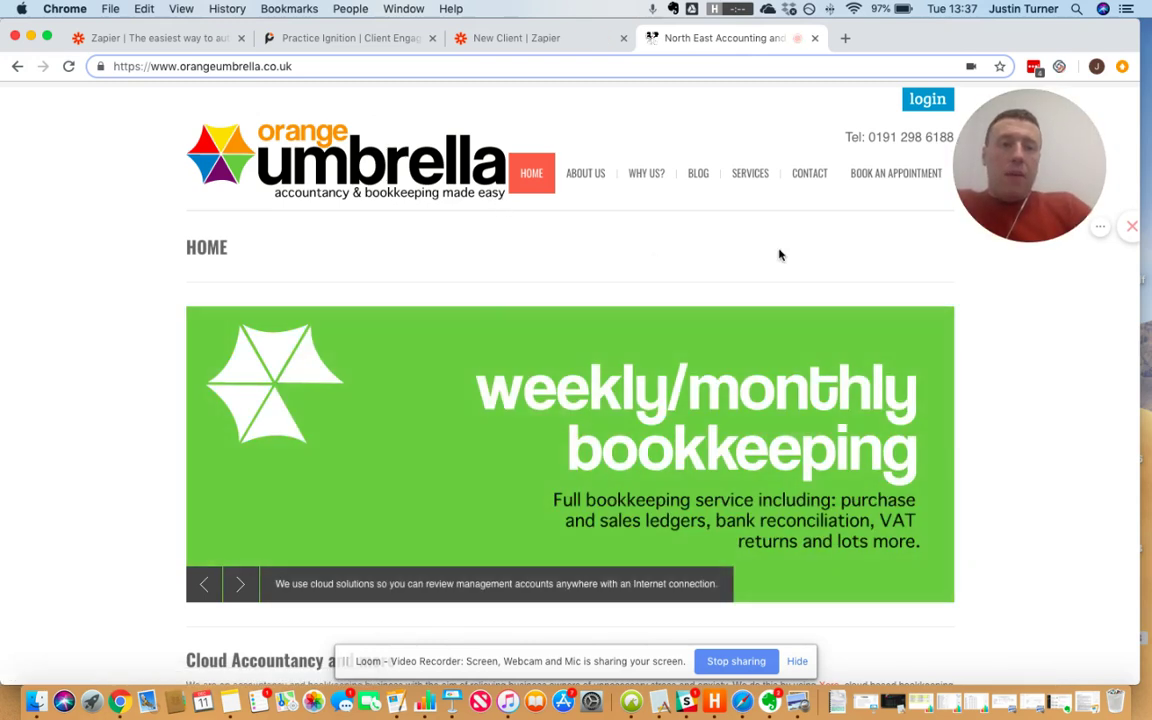
{"action": "left_click", "coordinate": [884, 180]}
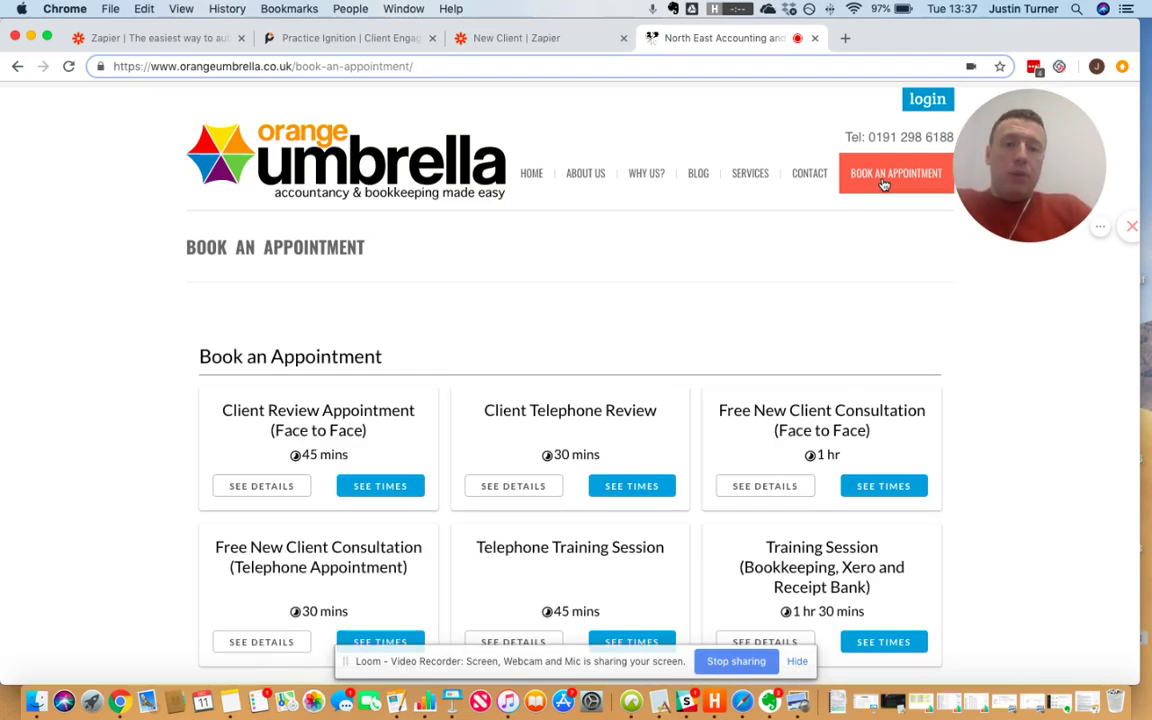
{"action": "scroll", "coordinate": [890, 311], "scroll_direction": "down", "scroll_amount": 2}
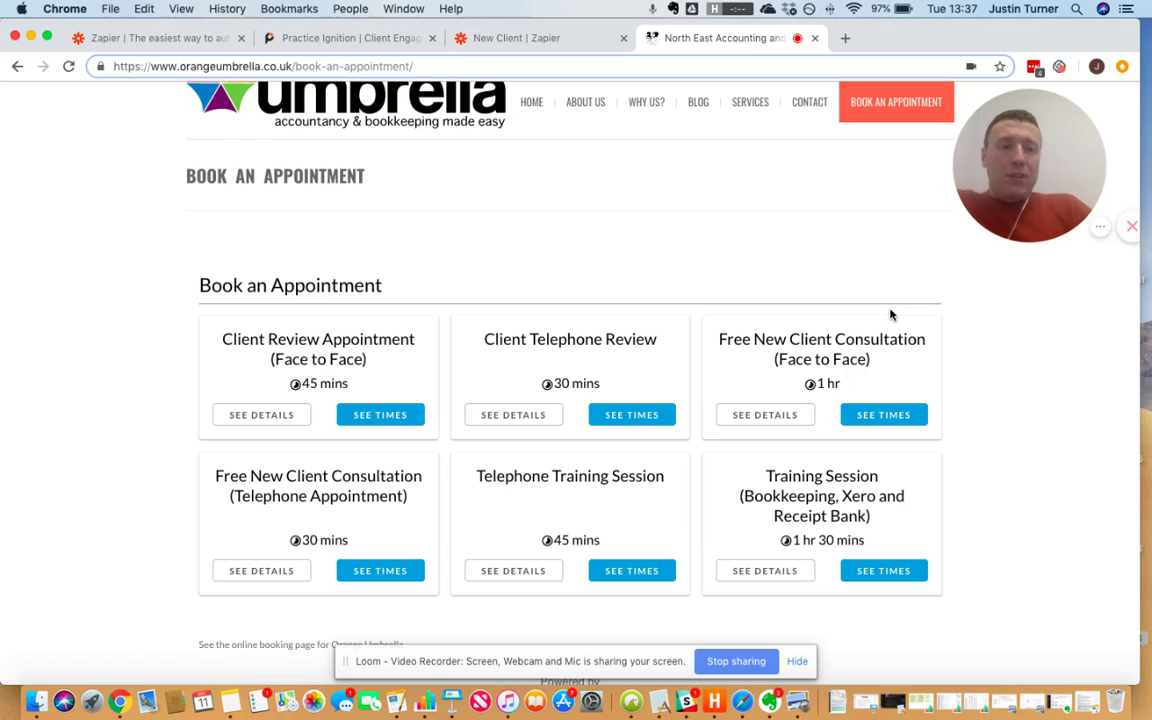
{"action": "scroll", "coordinate": [1039, 287], "scroll_direction": "right", "scroll_amount": 1}
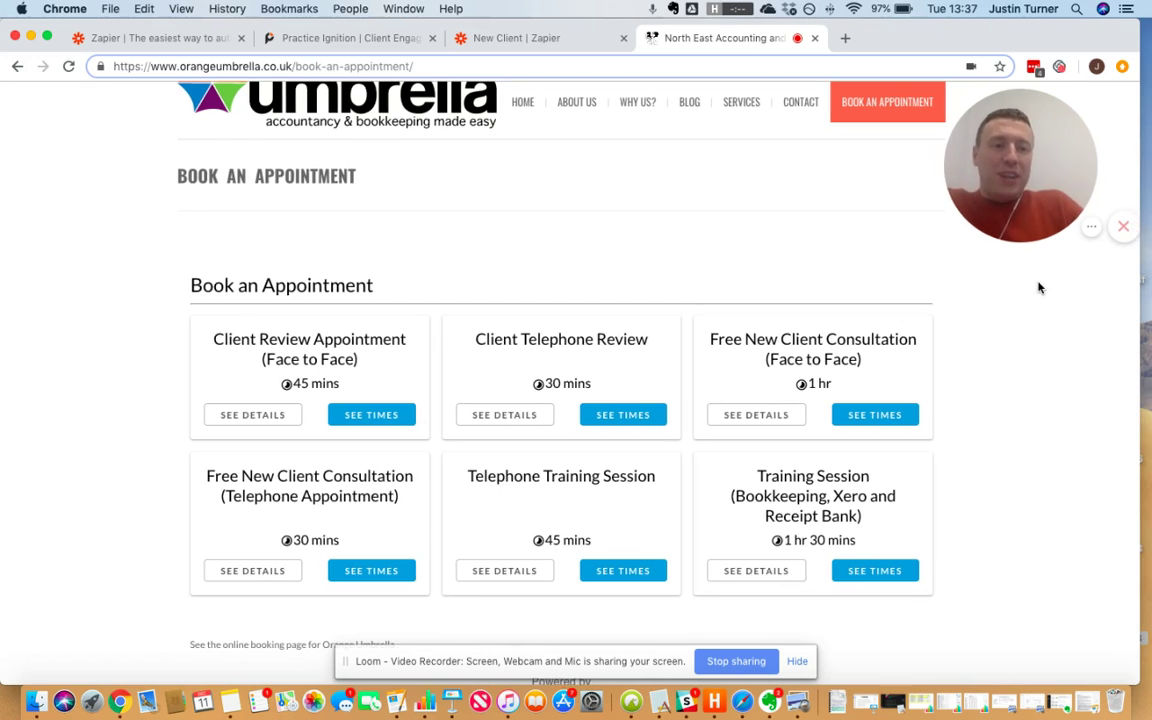